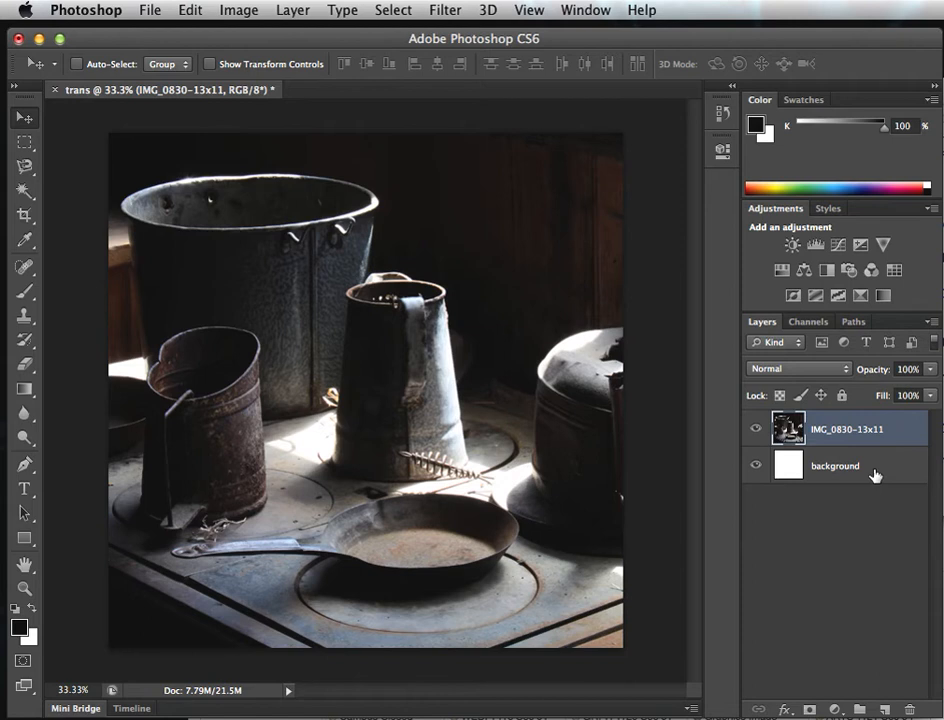
# - Inspect the background layer's blending options and open its name for editing
pyautogui.doubleClick(875, 474)
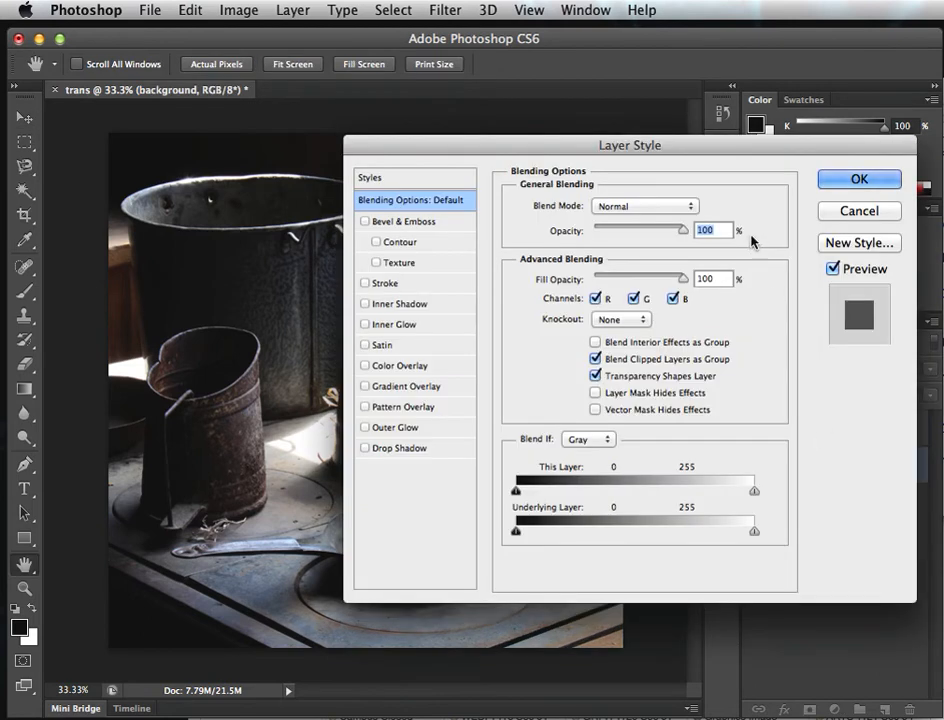
pyautogui.click(884, 181)
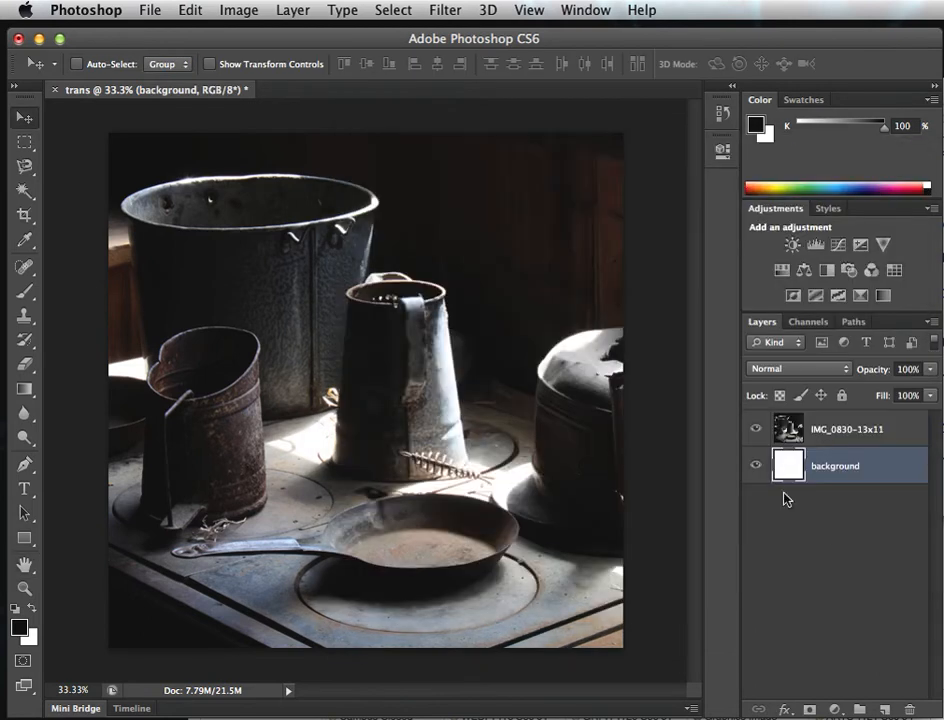
pyautogui.doubleClick(790, 466)
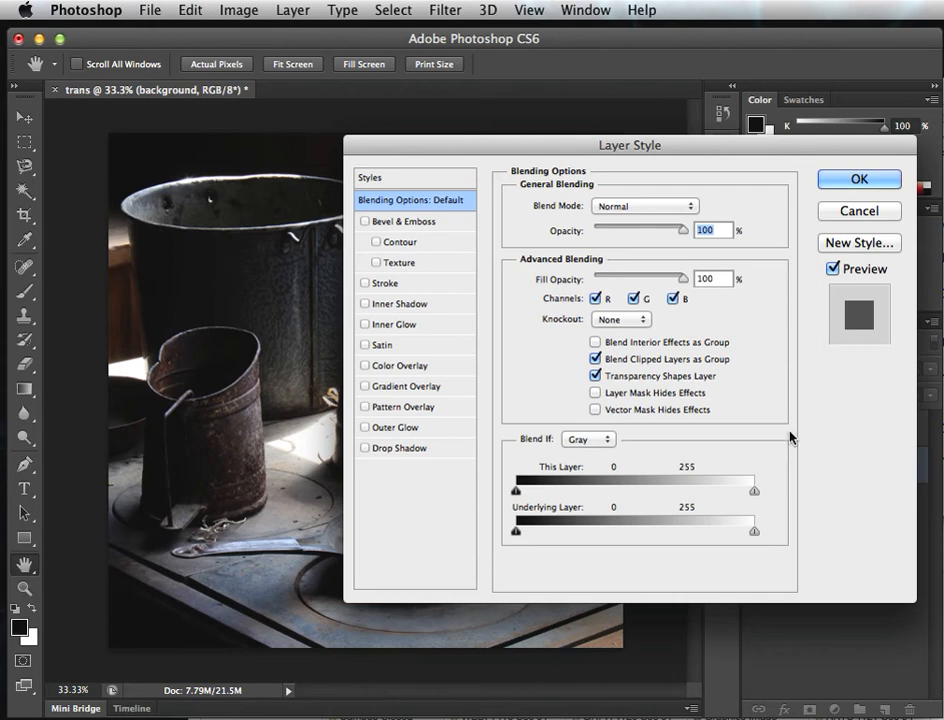
pyautogui.click(852, 178)
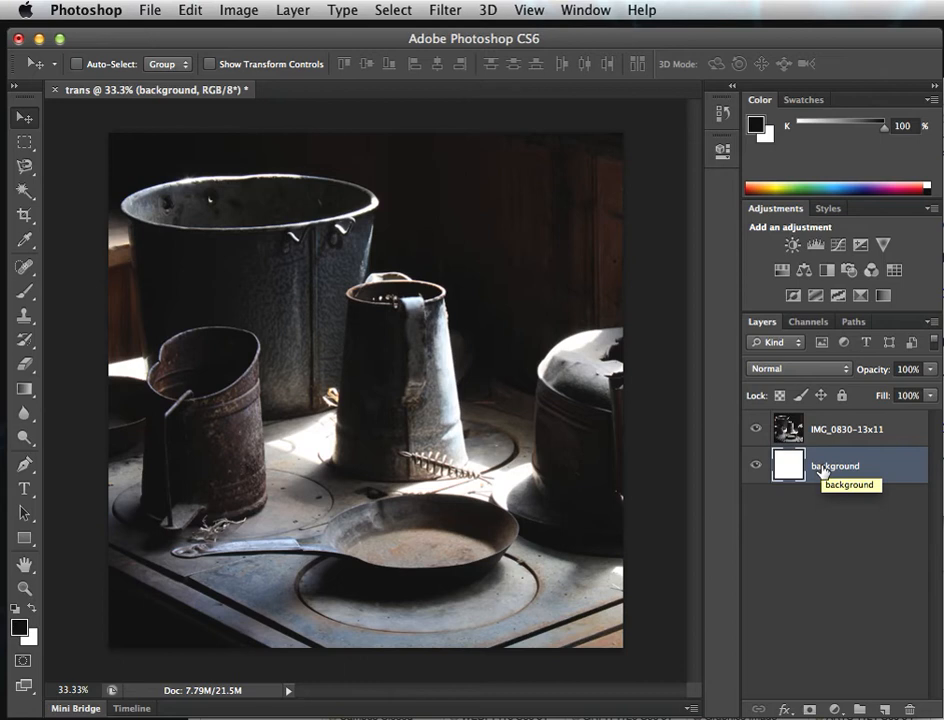
pyautogui.doubleClick(823, 467)
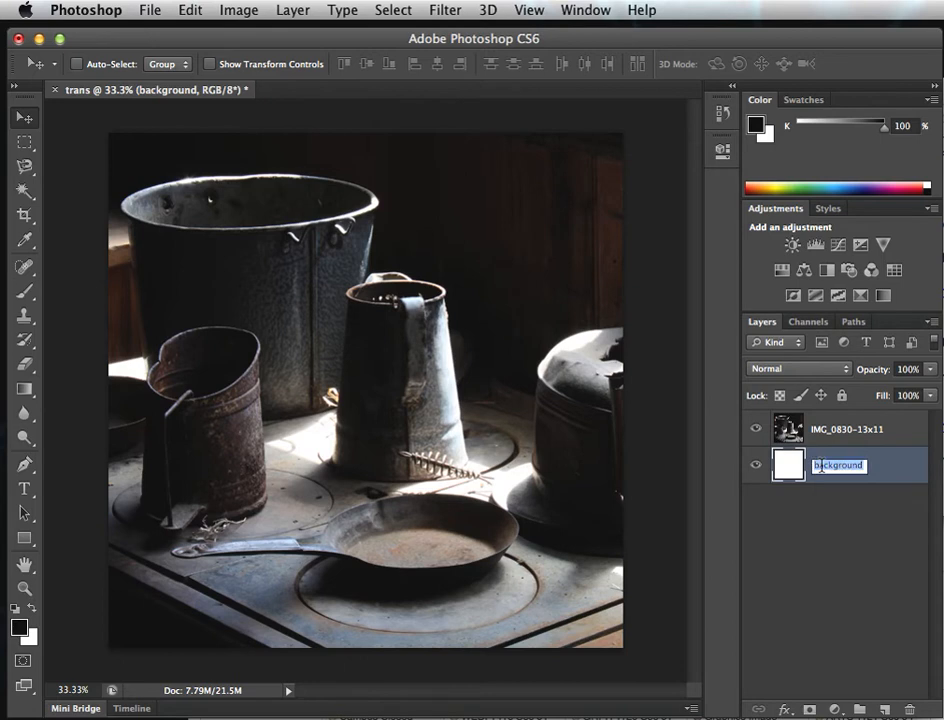
pyautogui.press('Return')
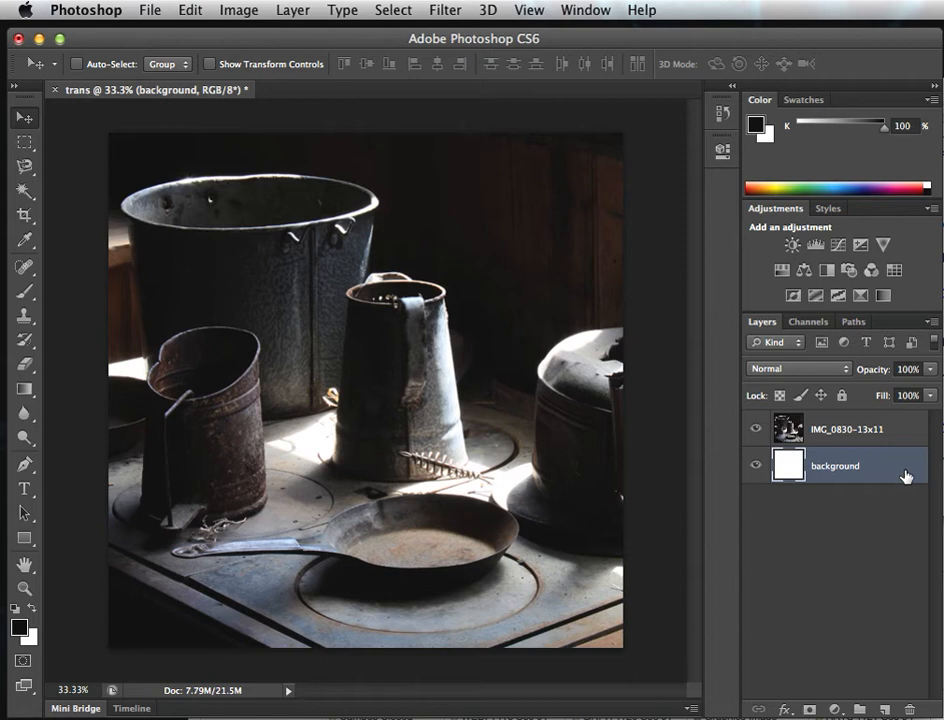
# - Try editing the background layer while it is fully locked, and unlock it
pyautogui.click(843, 395)
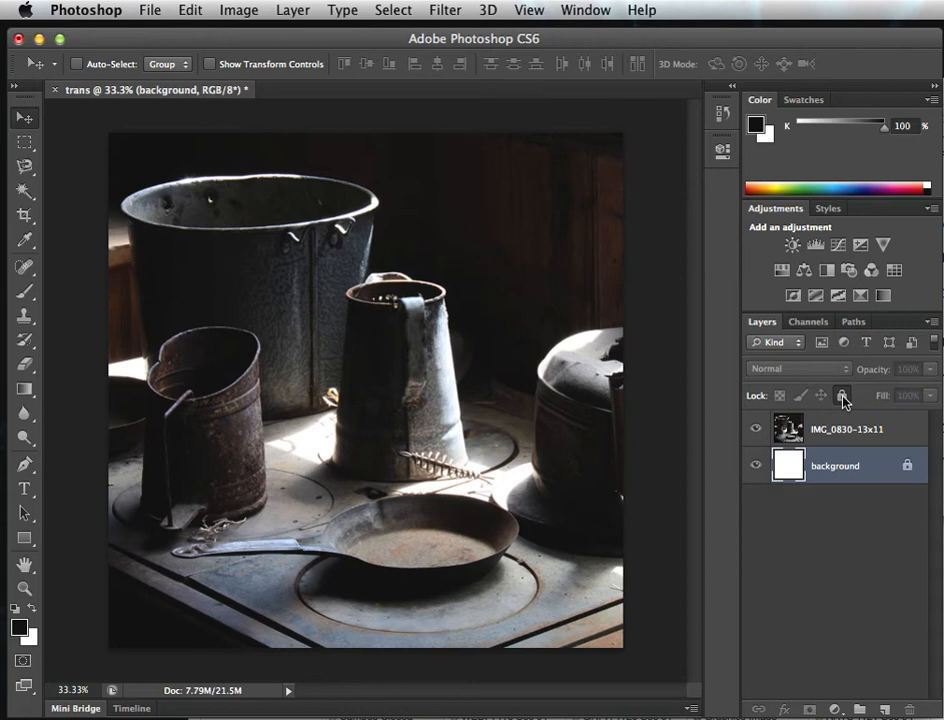
pyautogui.doubleClick(865, 470)
pyautogui.click(907, 466)
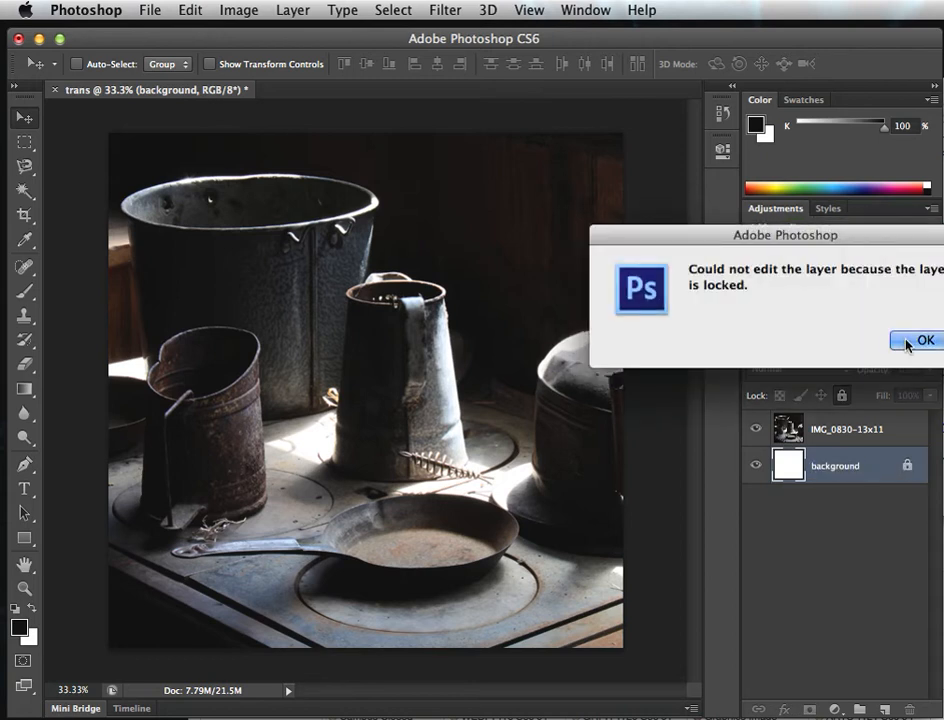
pyautogui.click(906, 344)
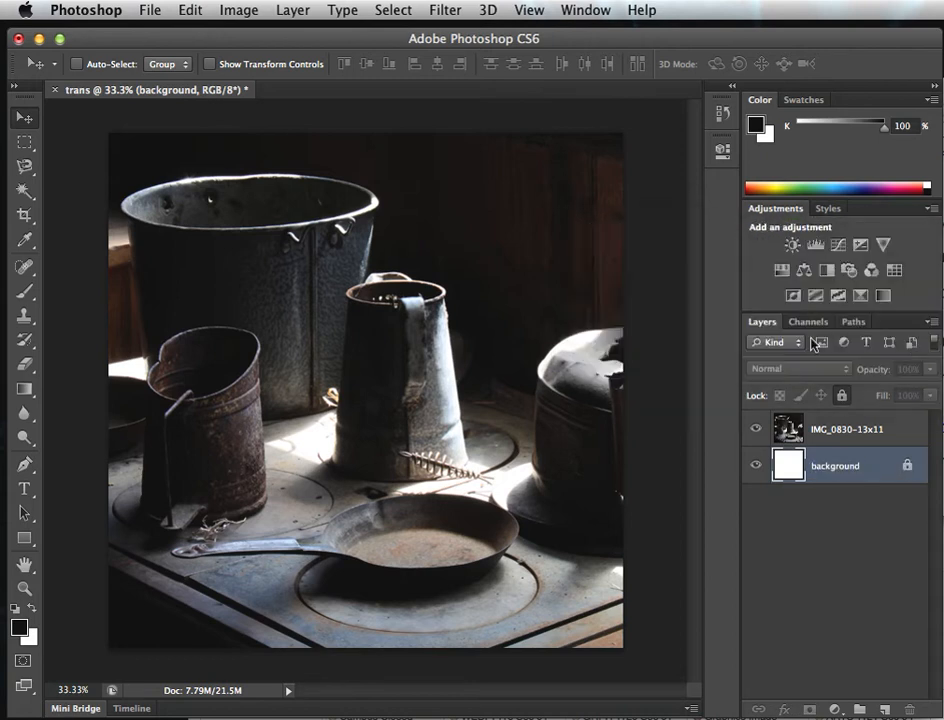
pyautogui.click(840, 396)
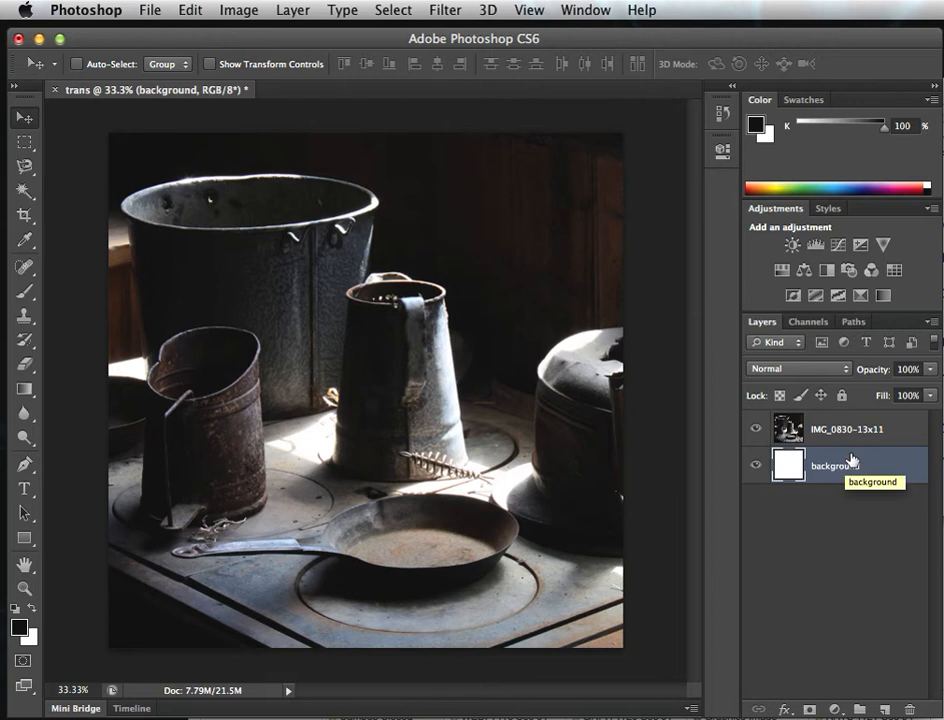
# - Duplicate the IMG_0830-13x11 photo layer
pyautogui.click(889, 432)
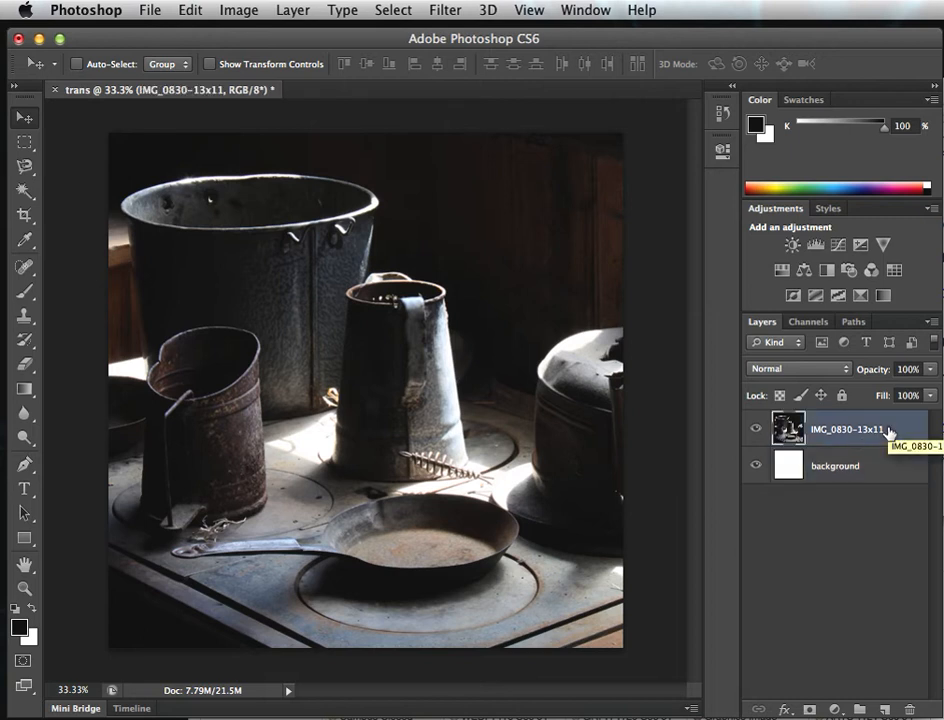
pyautogui.moveTo(889, 432); pyautogui.dragTo(885, 711)
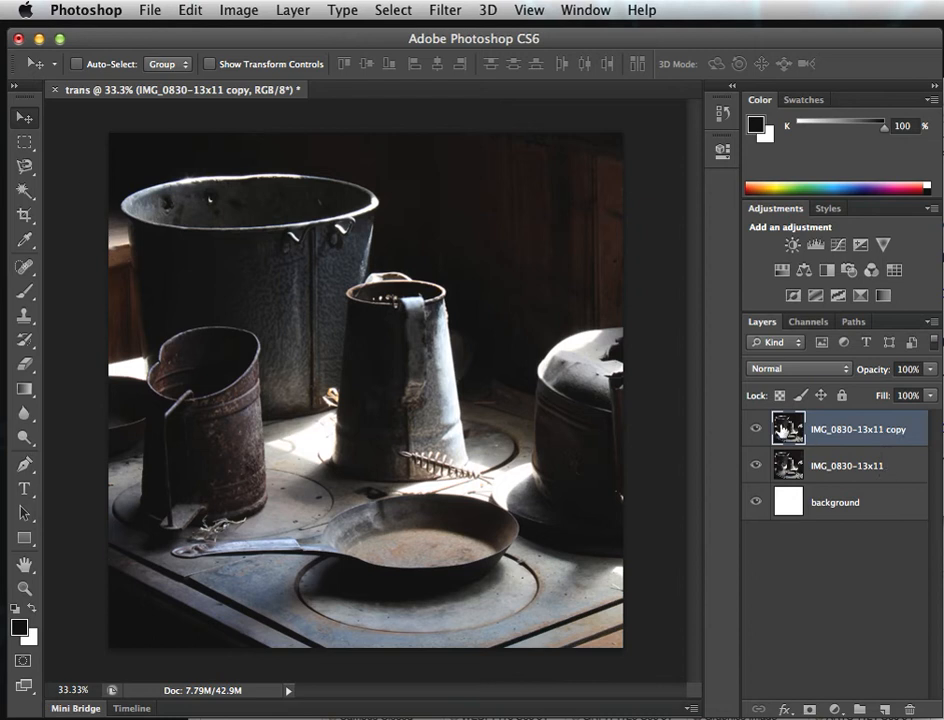
# - Compare the duplicate photo layer with the original by toggling the visibility of each
pyautogui.click(756, 432)
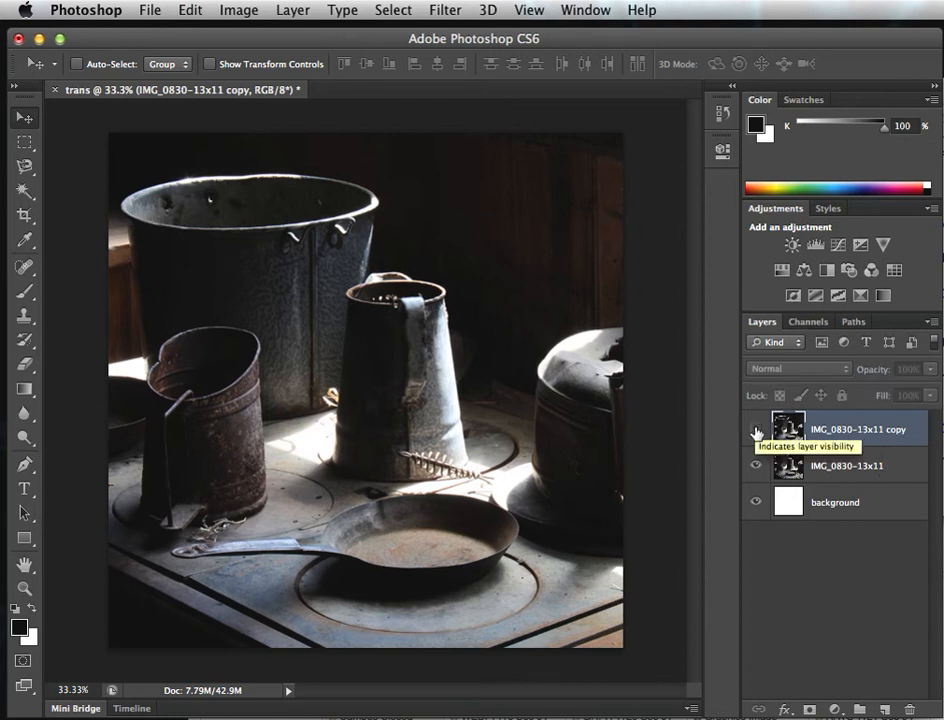
pyautogui.click(850, 469)
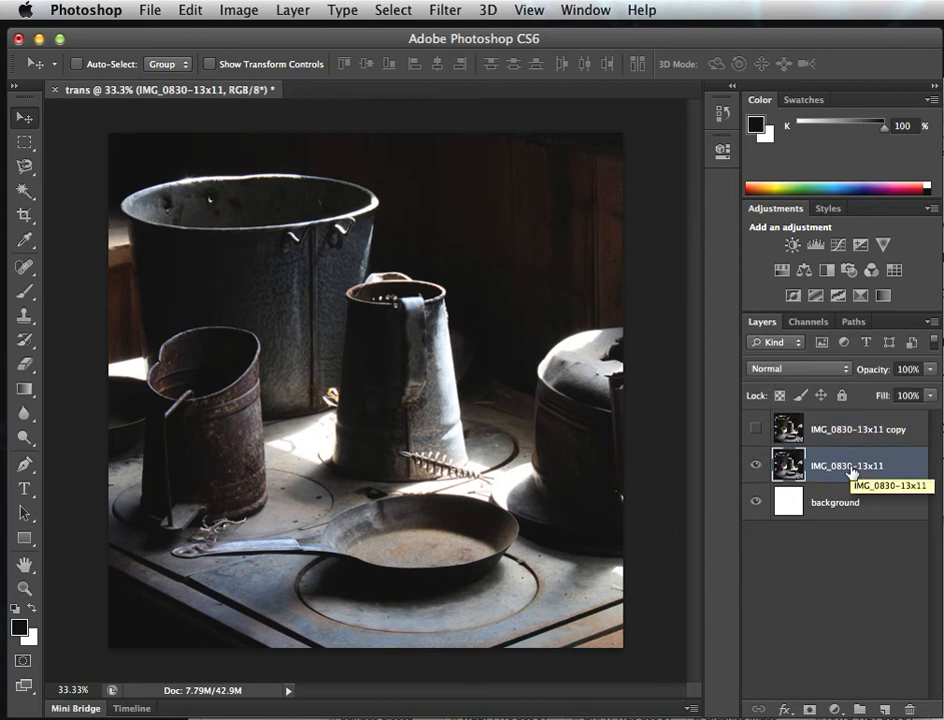
pyautogui.click(757, 467)
pyautogui.click(757, 467)
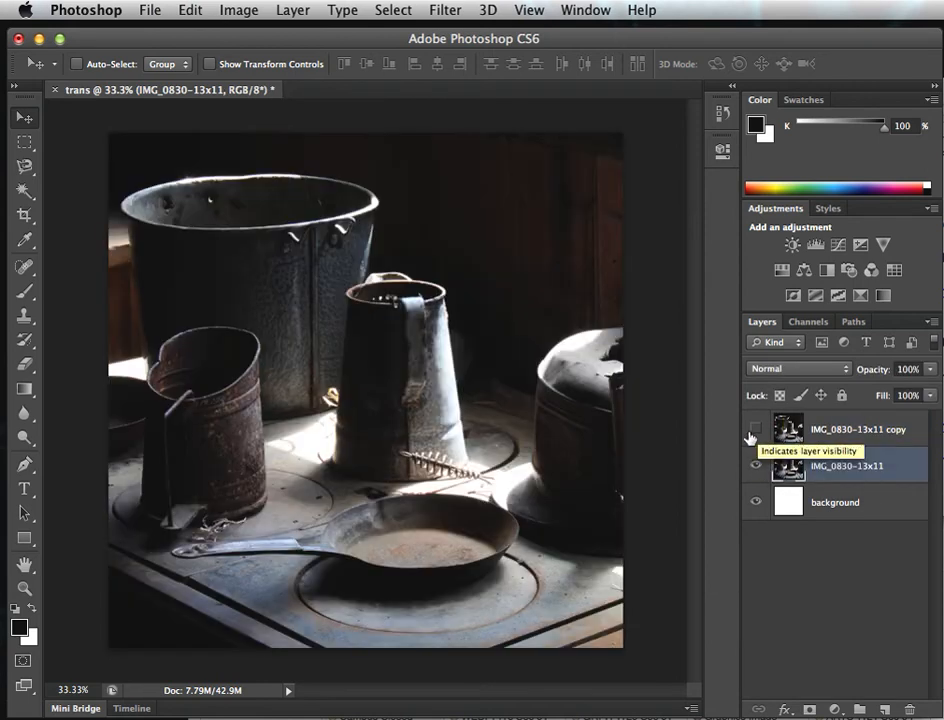
pyautogui.click(755, 430)
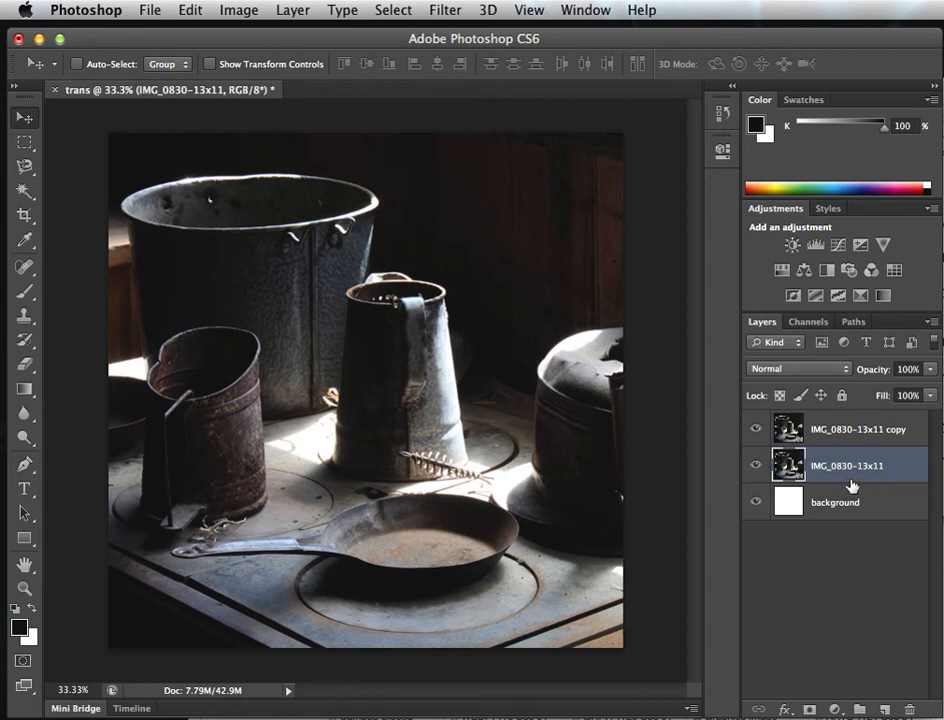
pyautogui.click(866, 428)
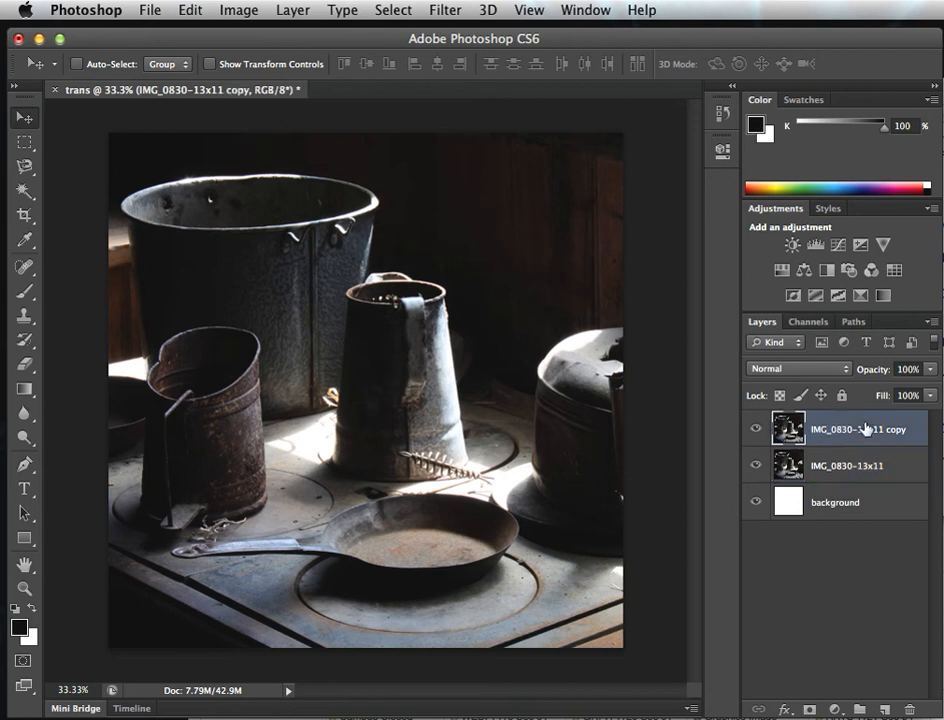
# - Hide the duplicate photo layer and make the original IMG_0830-13x11 layer active
pyautogui.click(757, 430)
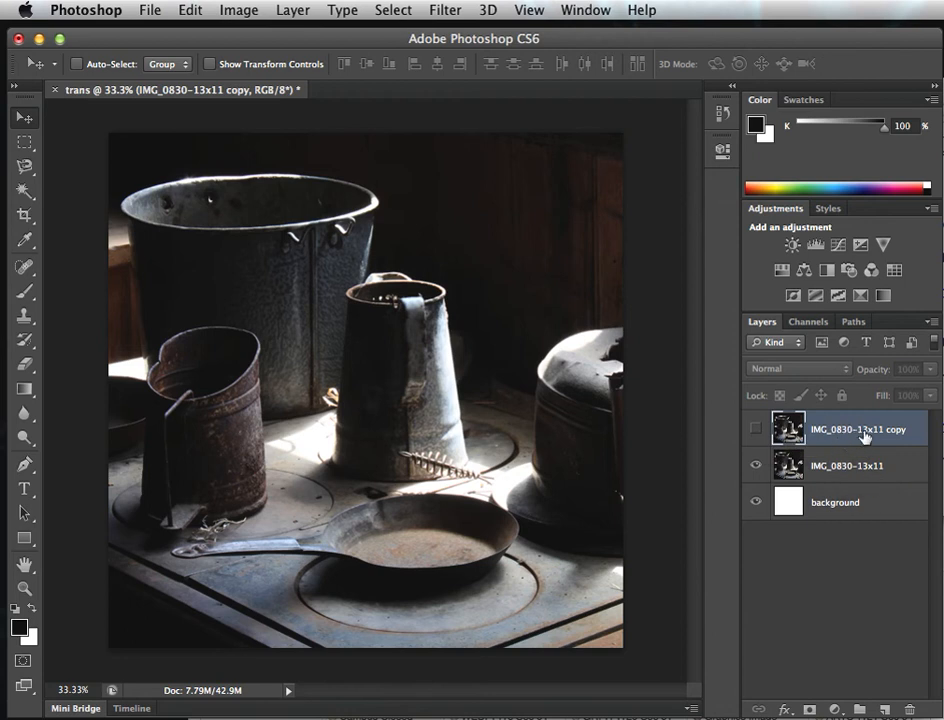
pyautogui.click(757, 470)
pyautogui.click(757, 470)
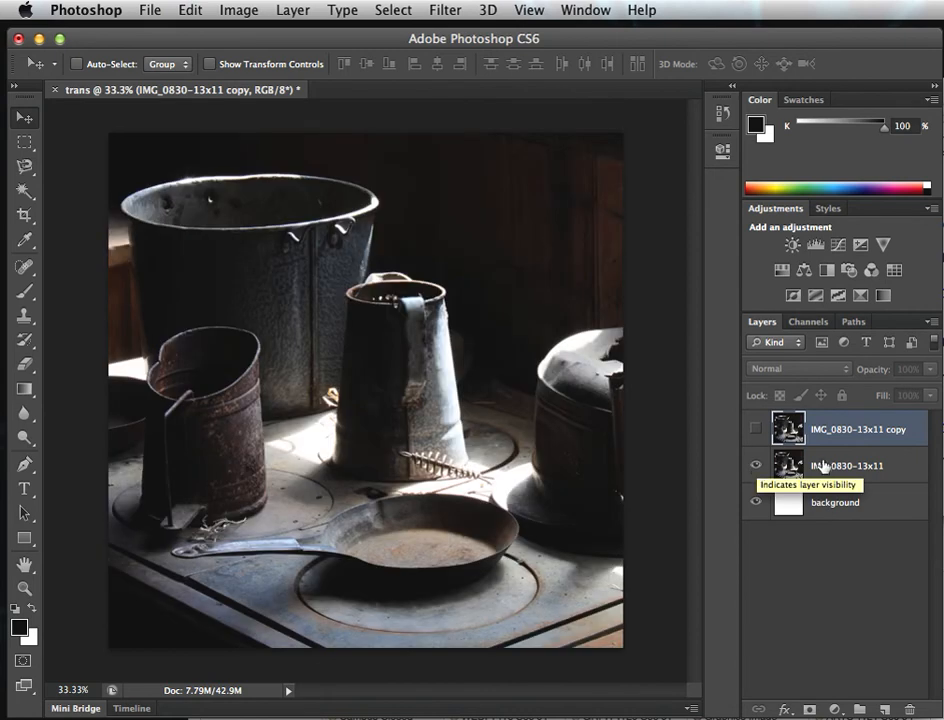
pyautogui.click(865, 467)
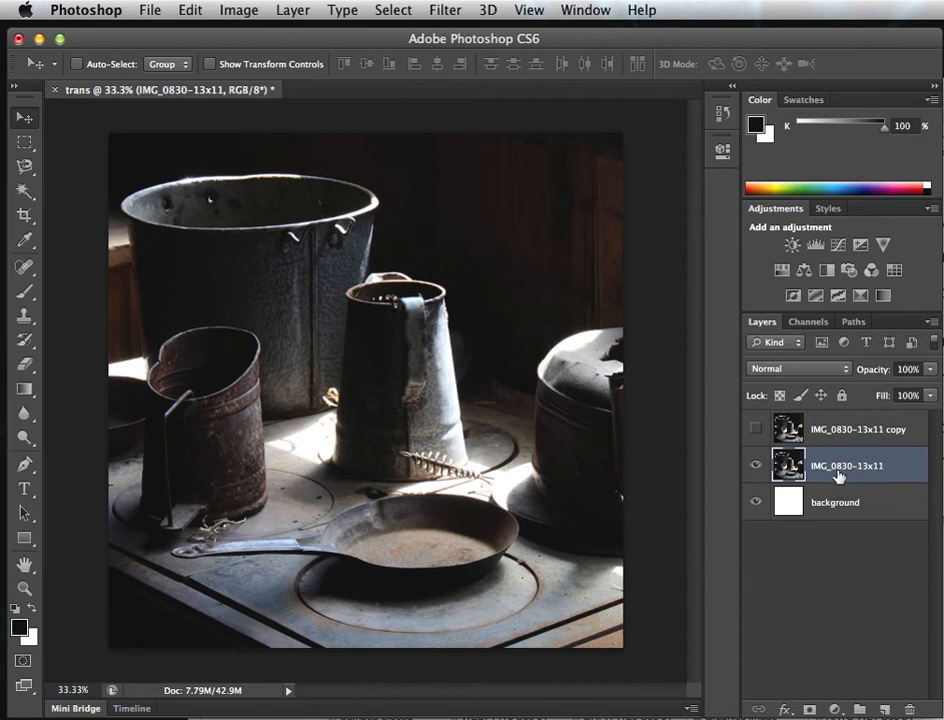
# - Start a Levels adjustment on the IMG_0830-13x11 layer and raise the midtone input level to 2.05
pyautogui.click(245, 10)
pyautogui.moveTo(258, 40)
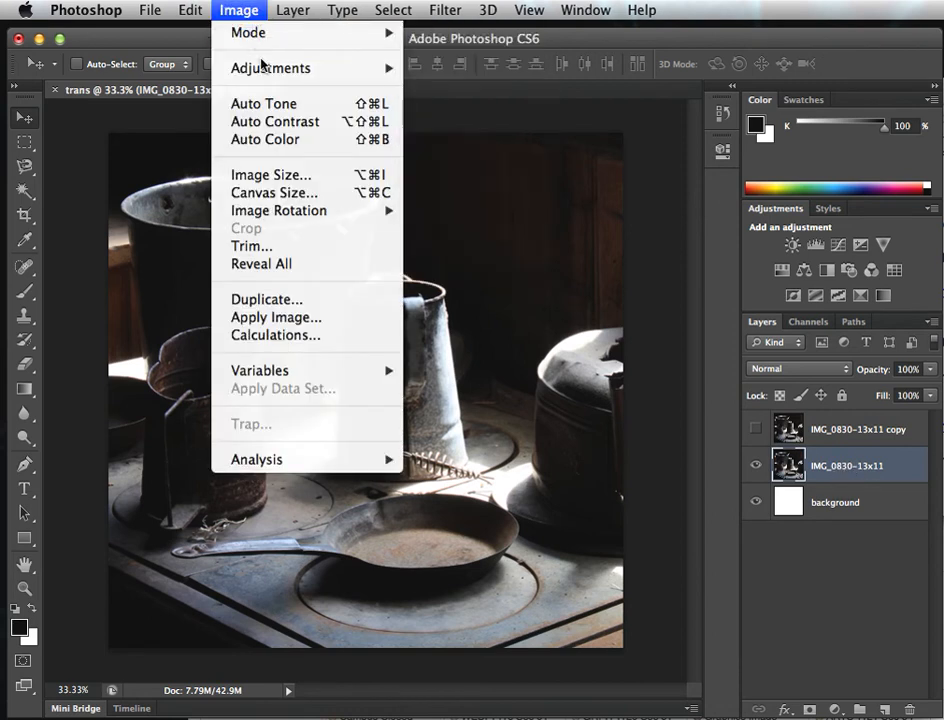
pyautogui.moveTo(275, 70)
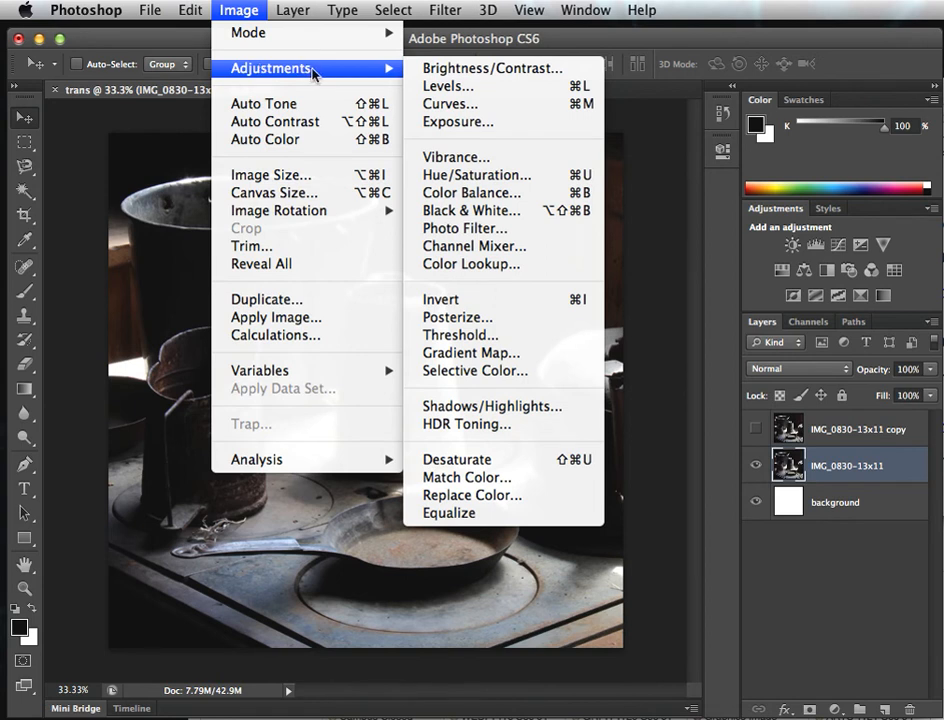
pyautogui.click(428, 88)
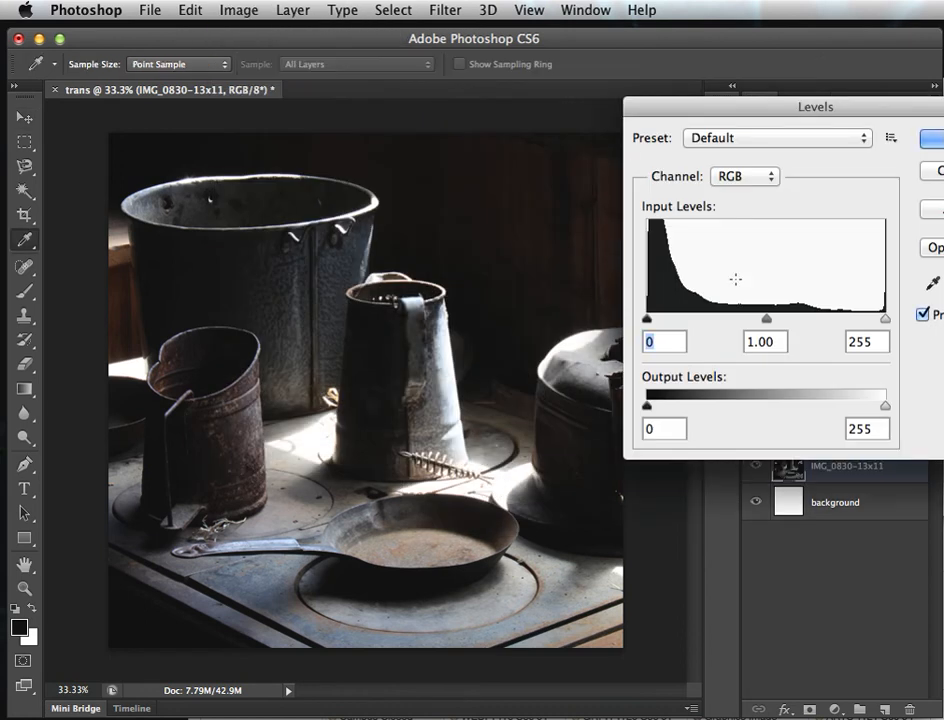
pyautogui.moveTo(760, 320); pyautogui.dragTo(737, 320)
pyautogui.moveTo(731, 105); pyautogui.dragTo(511, 147)
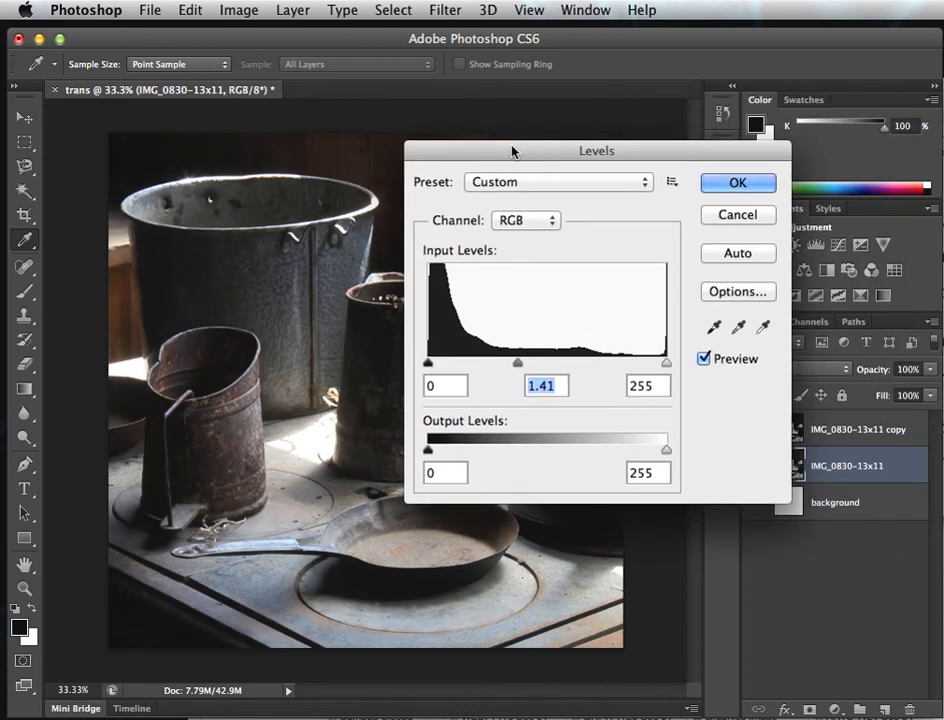
pyautogui.moveTo(520, 362); pyautogui.dragTo(485, 362)
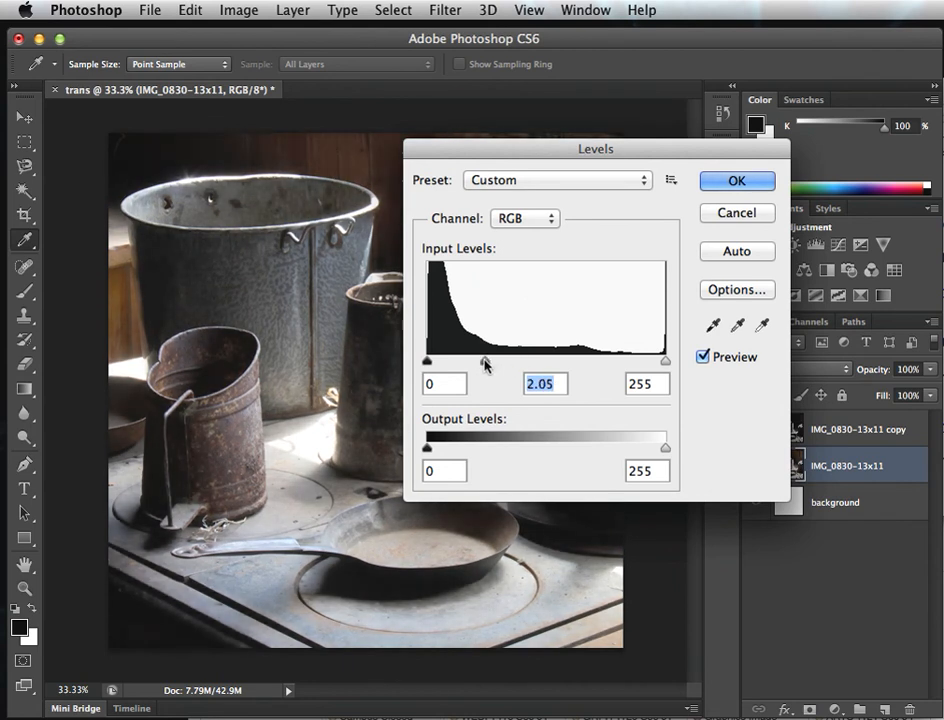
# - Set the Levels inputs to black 9, midtone 2.14 and white 90, and apply the adjustment to the original photo layer
pyautogui.moveTo(428, 362); pyautogui.dragTo(432, 362)
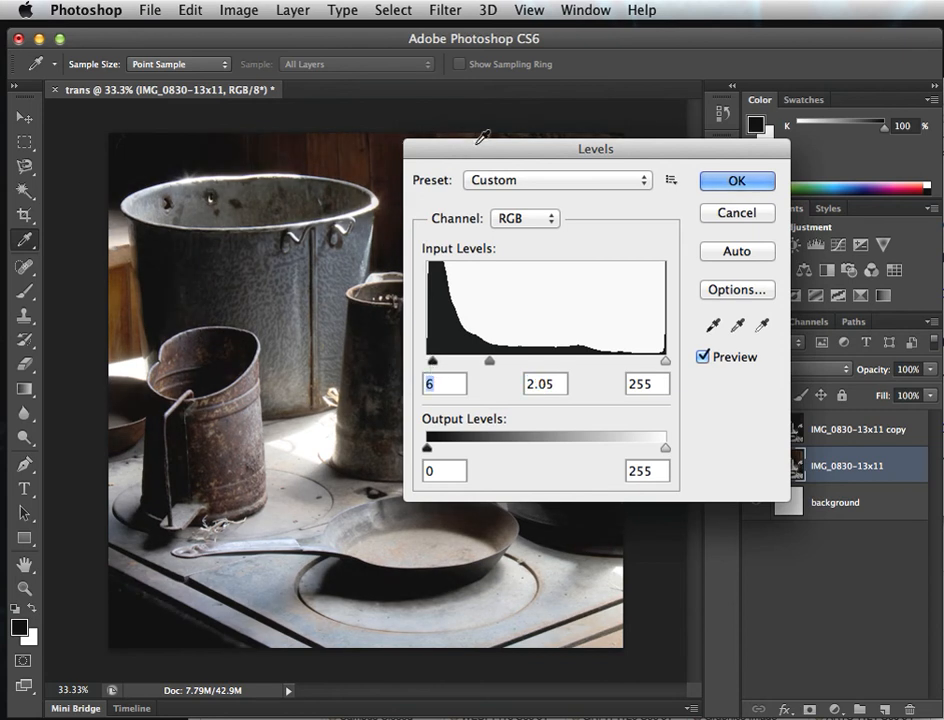
pyautogui.moveTo(480, 141); pyautogui.dragTo(585, 272)
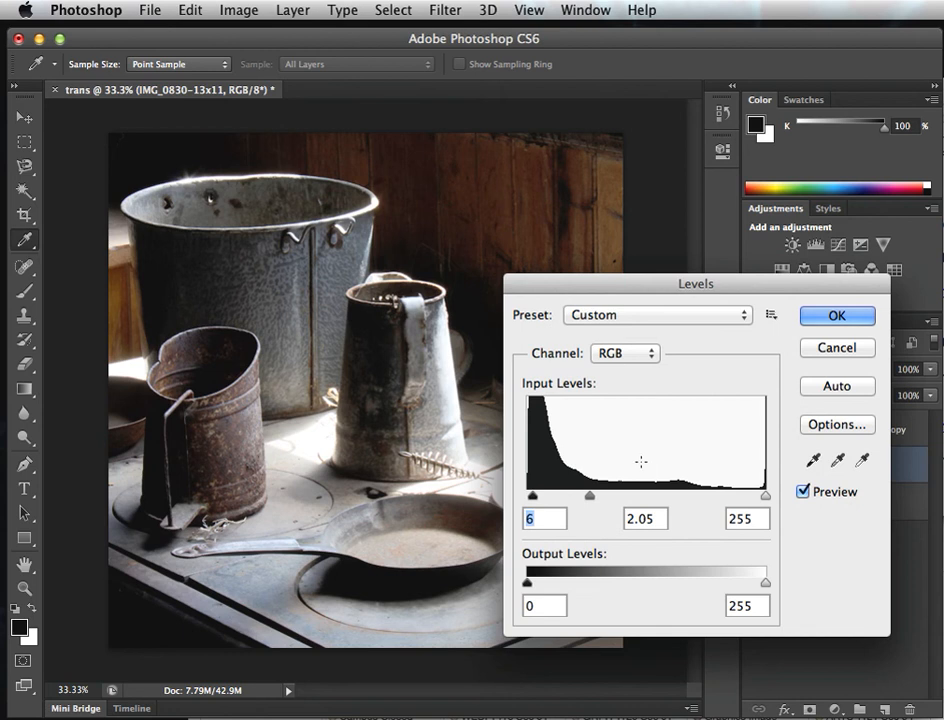
pyautogui.moveTo(587, 497); pyautogui.dragTo(595, 500)
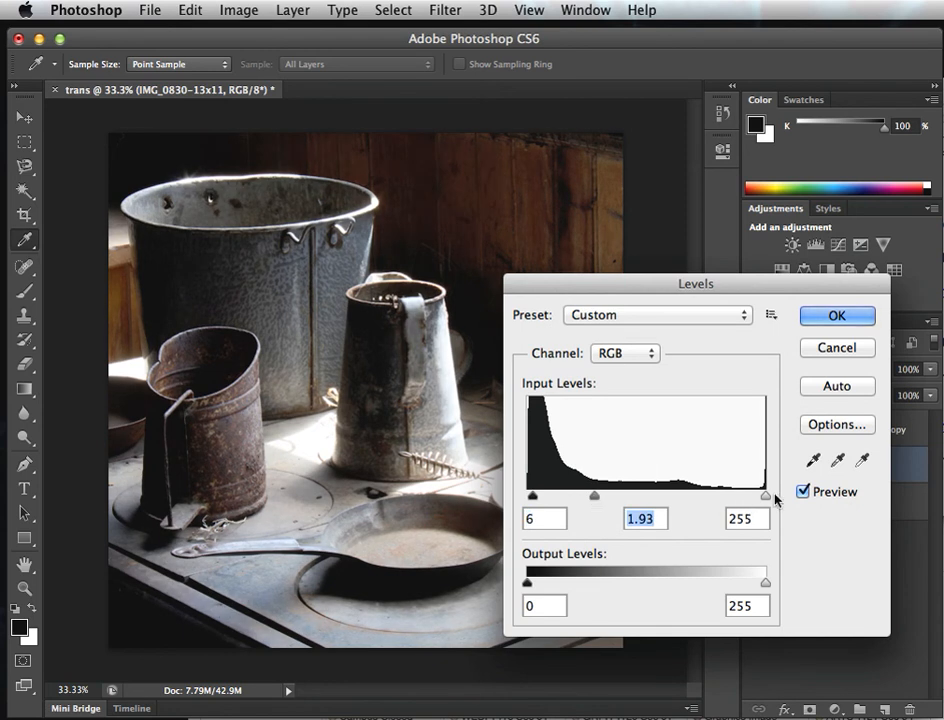
pyautogui.moveTo(767, 497); pyautogui.dragTo(710, 492)
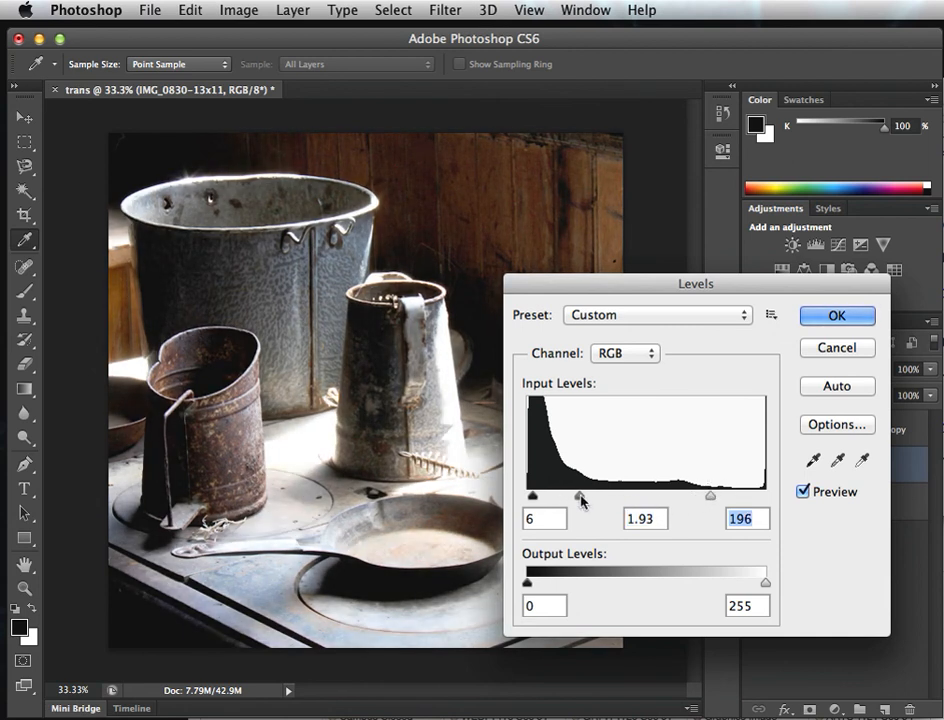
pyautogui.moveTo(582, 496)
pyautogui.mouseDown()
pyautogui.moveTo(619, 501)
pyautogui.moveTo(573, 507)
pyautogui.moveTo(579, 500)
pyautogui.moveTo(527, 497)
pyautogui.moveTo(575, 497)
pyautogui.mouseUp()
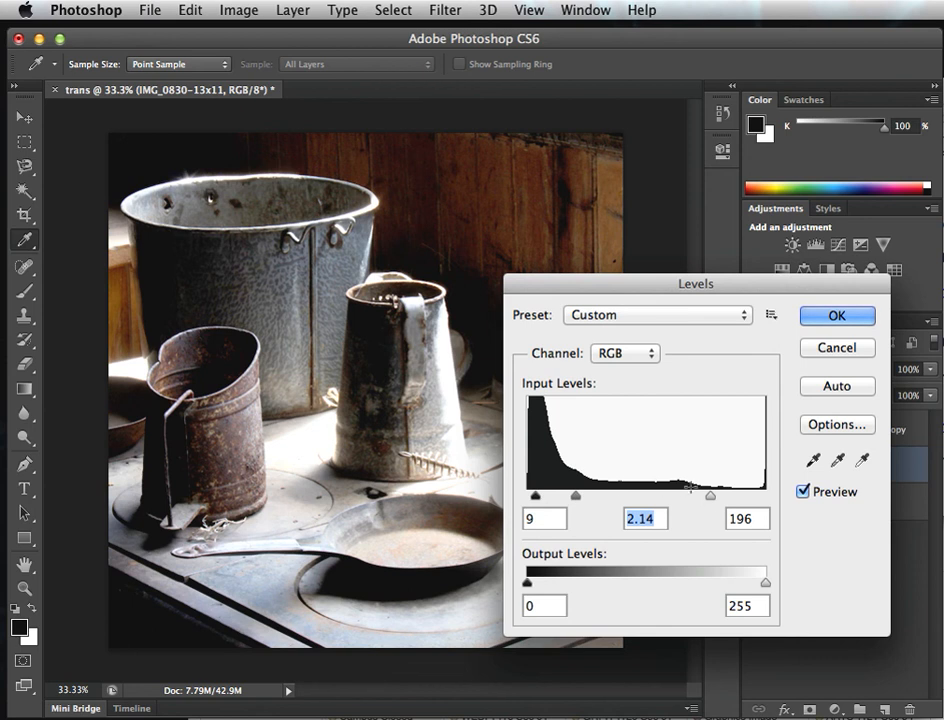
pyautogui.moveTo(712, 499); pyautogui.dragTo(611, 463)
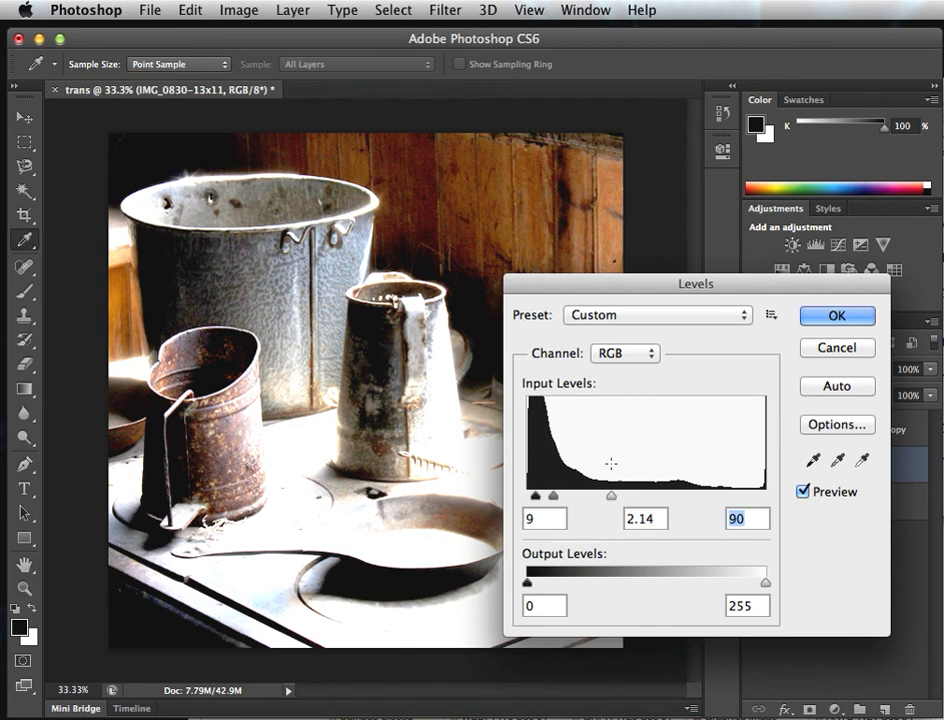
pyautogui.click(836, 316)
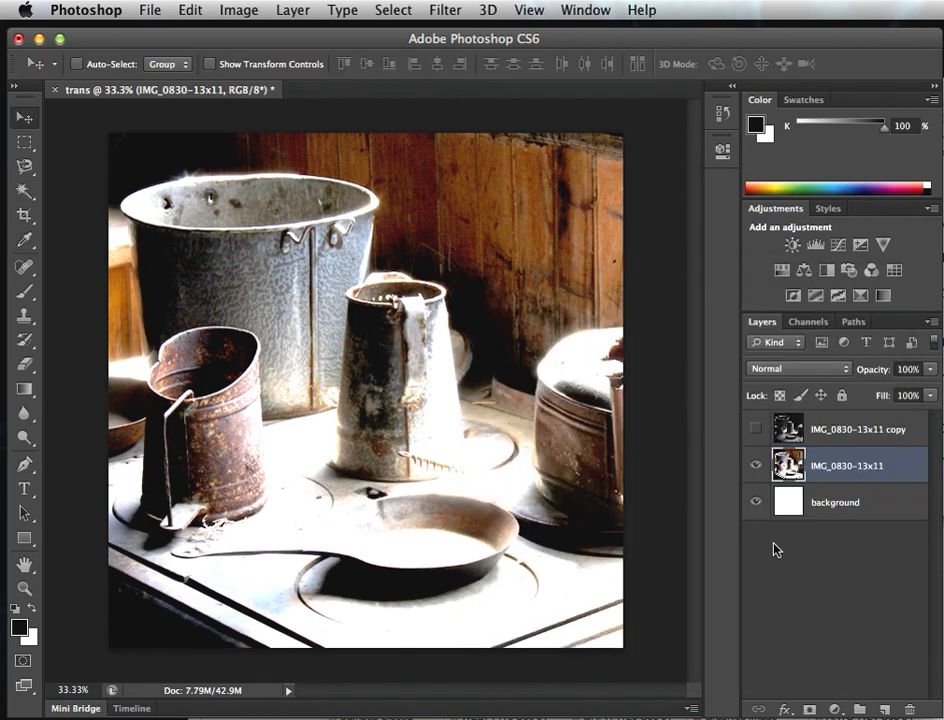
# - Show the duplicate photo layer again, make it active, and set it to Multiply blending at 75% opacity
pyautogui.click(756, 430)
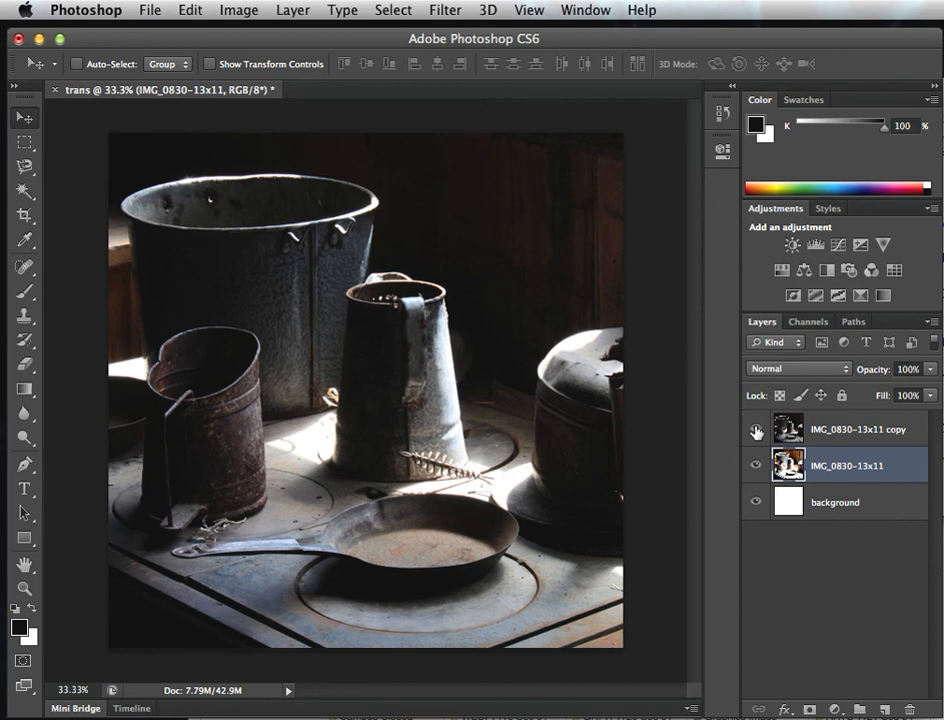
pyautogui.click(843, 430)
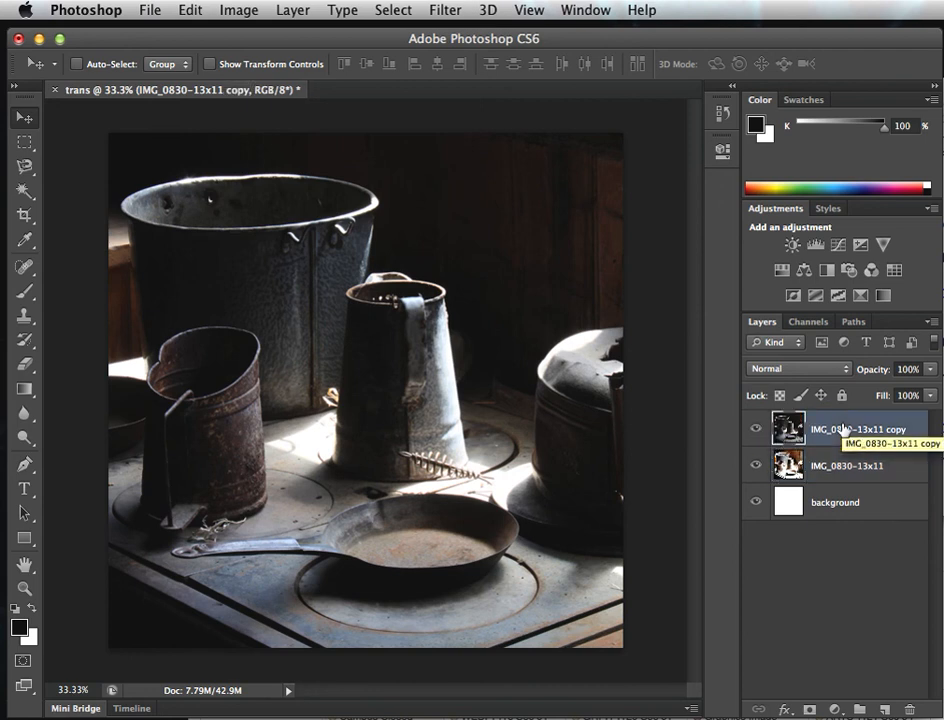
pyautogui.click(813, 370)
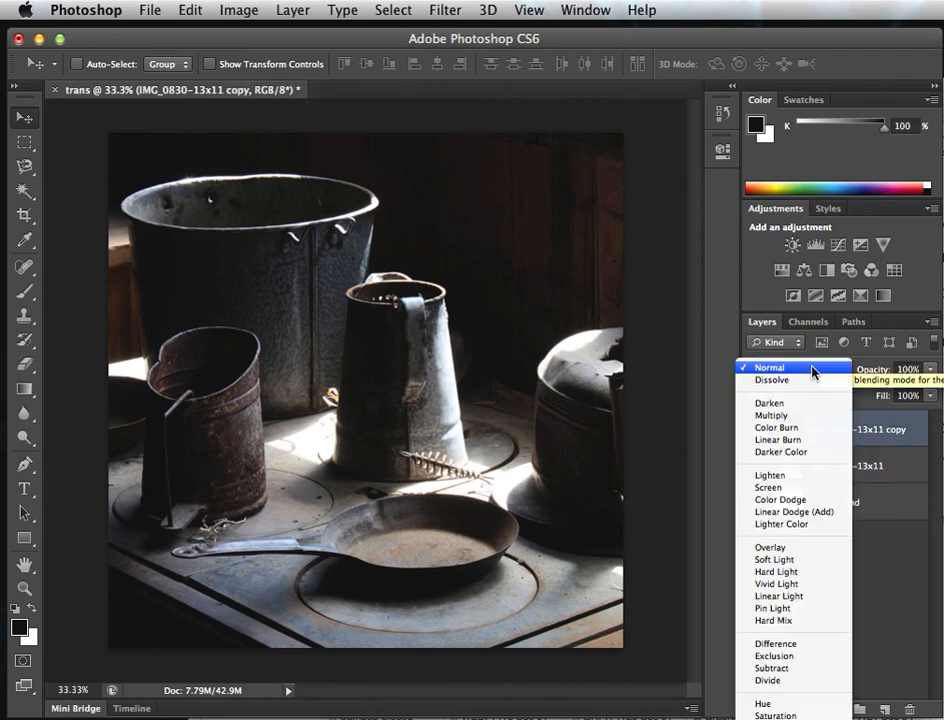
pyautogui.click(800, 415)
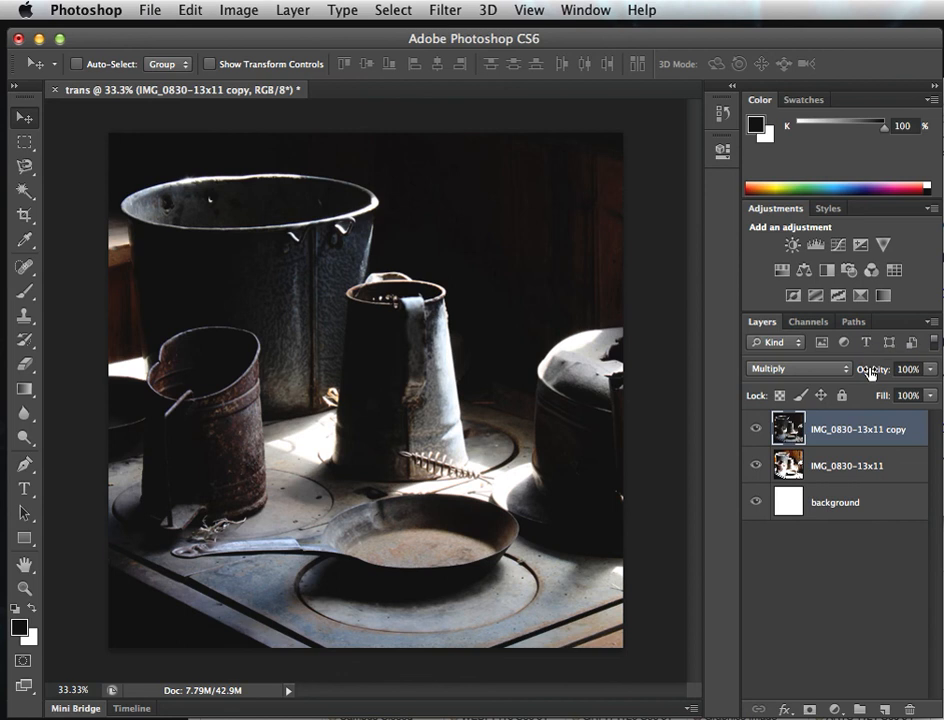
pyautogui.moveTo(870, 373); pyautogui.dragTo(844, 372)
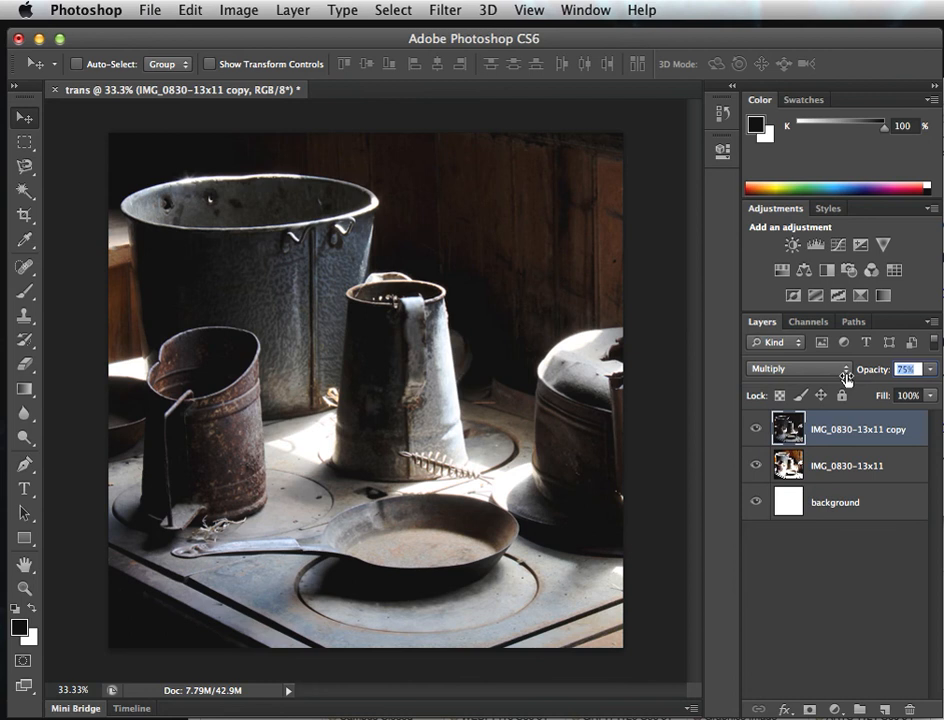
# - Try the Screen blend mode on the duplicate photo layer and lower its opacity to 0%
pyautogui.click(783, 376)
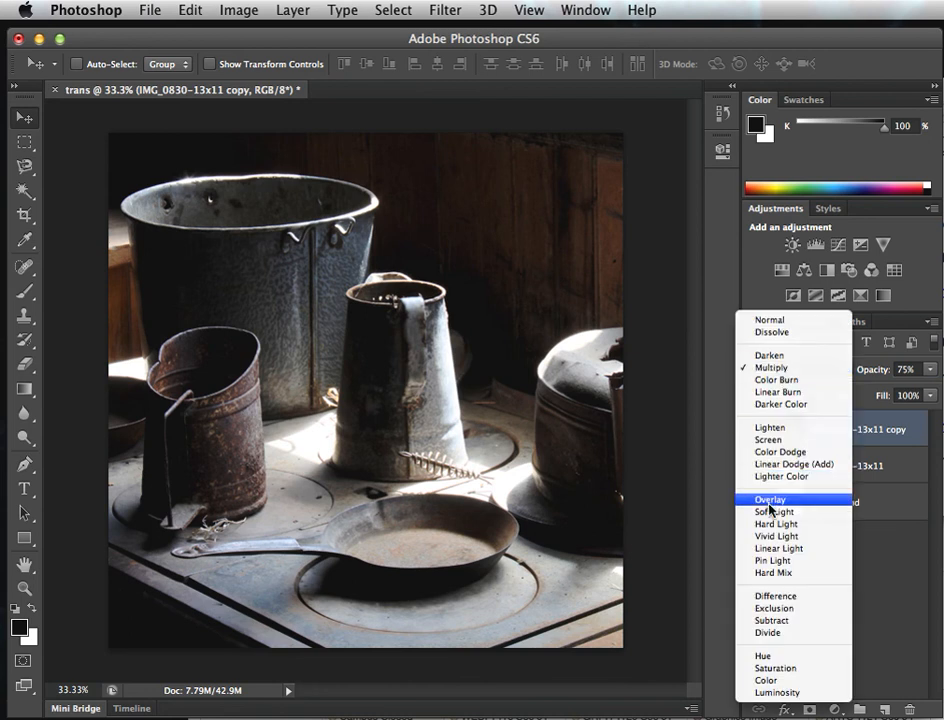
pyautogui.click(779, 442)
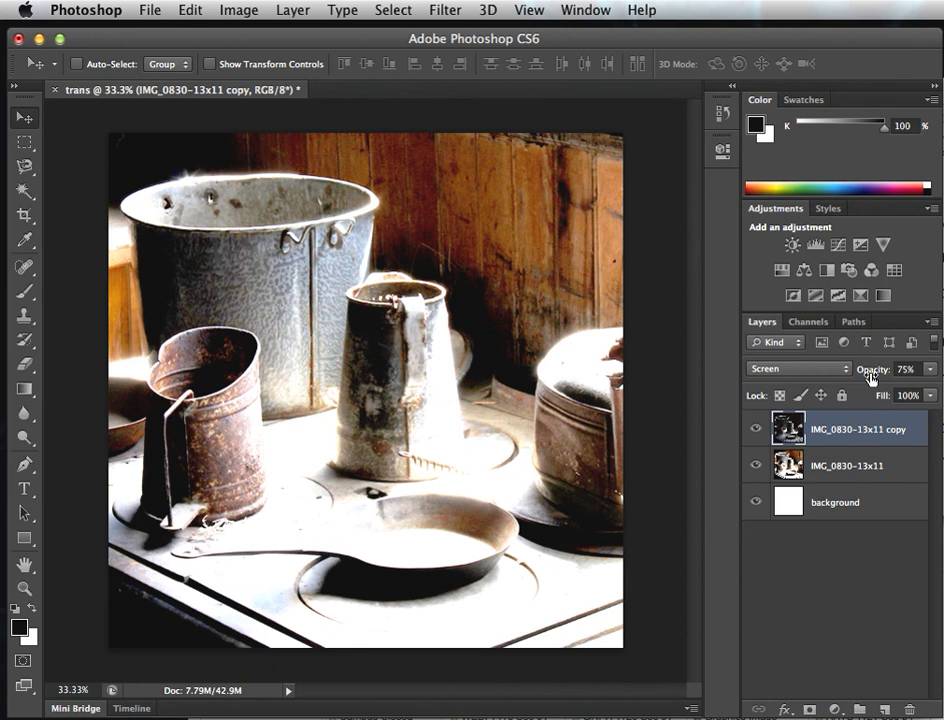
pyautogui.moveTo(872, 372); pyautogui.dragTo(531, 381)
pyautogui.moveTo(860, 410); pyautogui.dragTo(883, 386)
# - Try the Color Dodge blend mode on the duplicate photo layer at 100%, 0% and 17% opacity
pyautogui.click(787, 369)
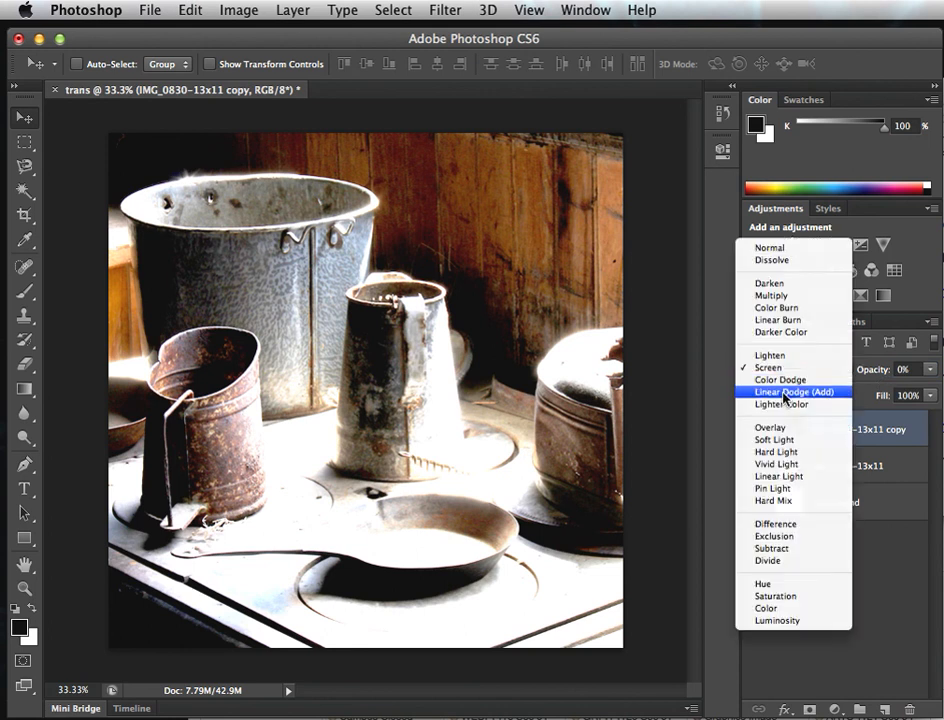
pyautogui.click(782, 380)
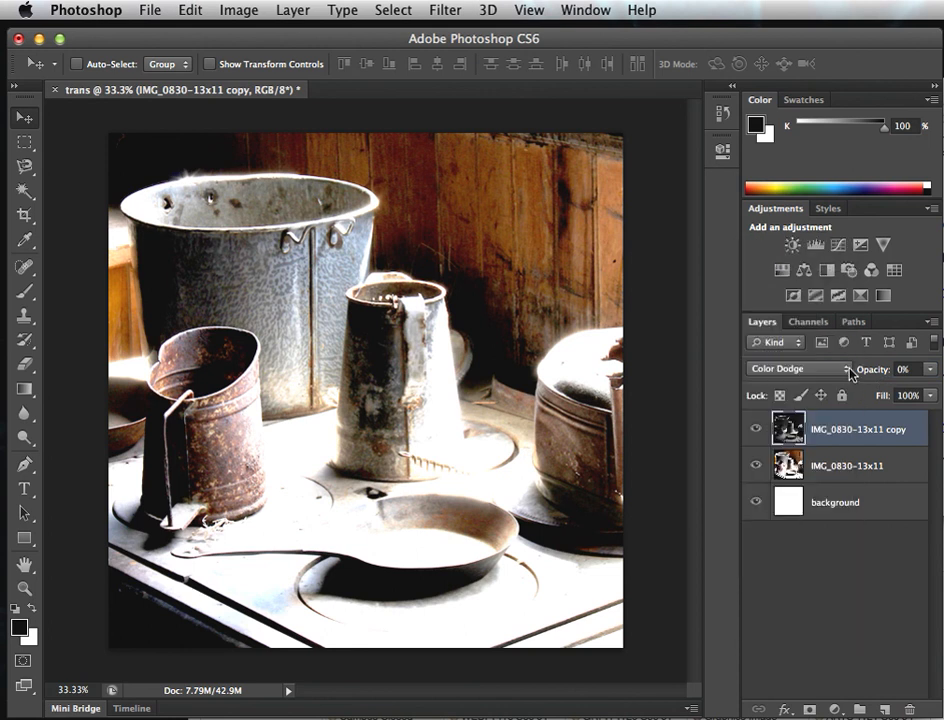
pyautogui.click(905, 369)
pyautogui.write('100')
pyautogui.press('Return')
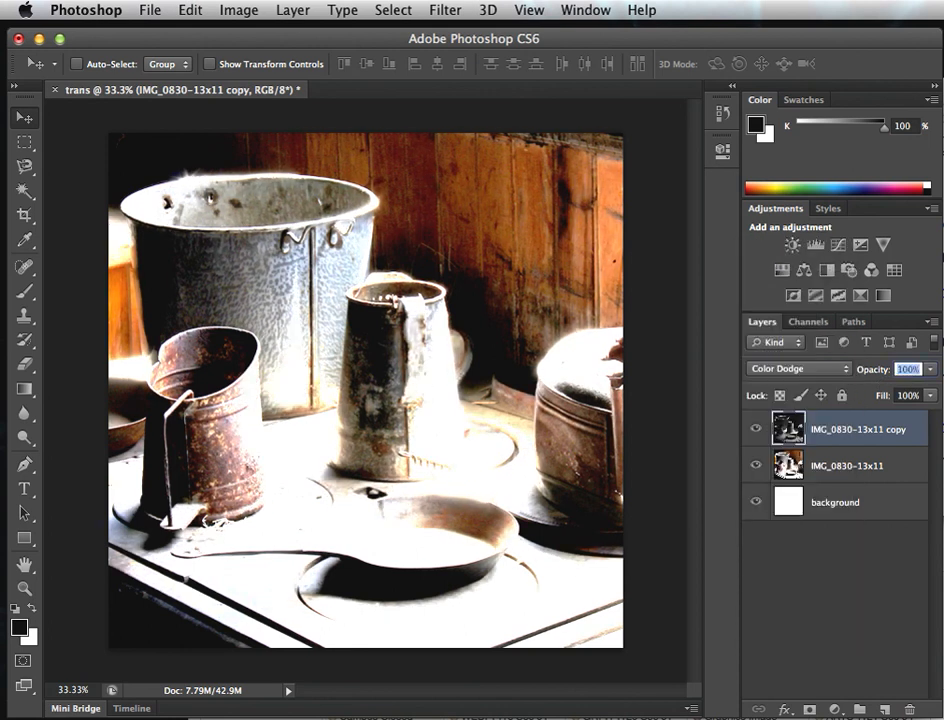
pyautogui.write('0')
pyautogui.press('Return')
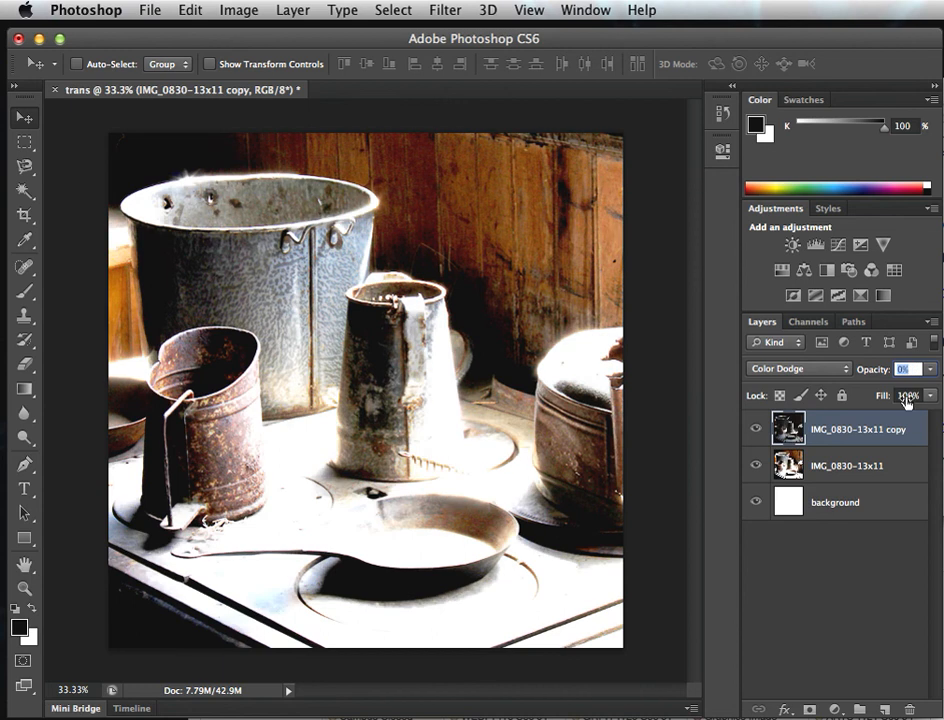
pyautogui.write('17')
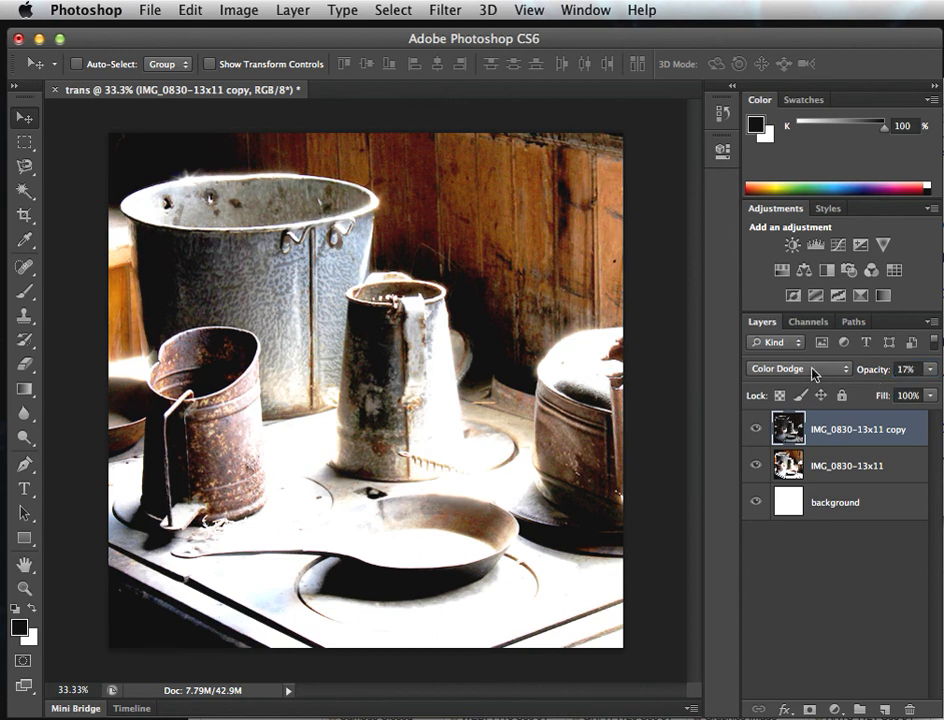
# - Set the duplicate photo layer's blend mode to Multiply and its opacity to 27%
pyautogui.click(815, 370)
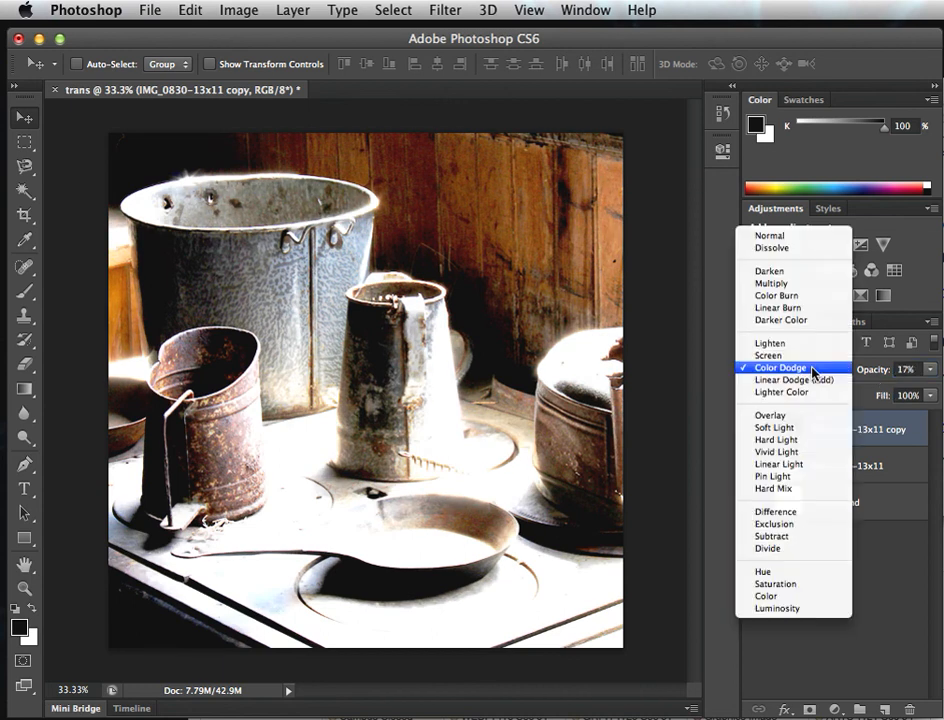
pyautogui.click(793, 285)
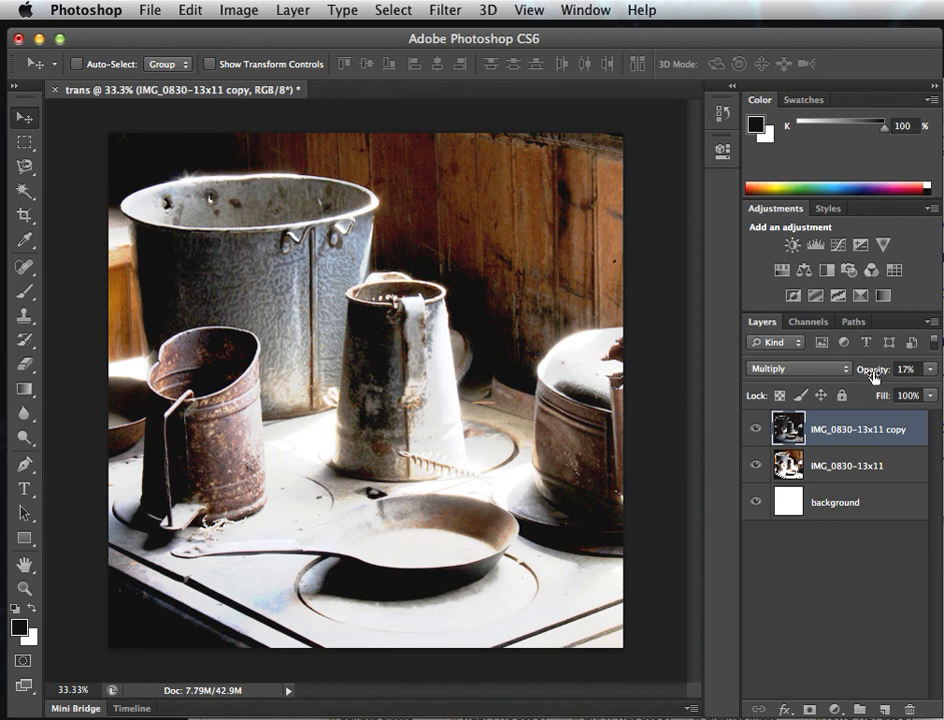
pyautogui.moveTo(874, 378)
pyautogui.mouseDown()
pyautogui.moveTo(892, 376)
pyautogui.moveTo(882, 386)
pyautogui.mouseUp()
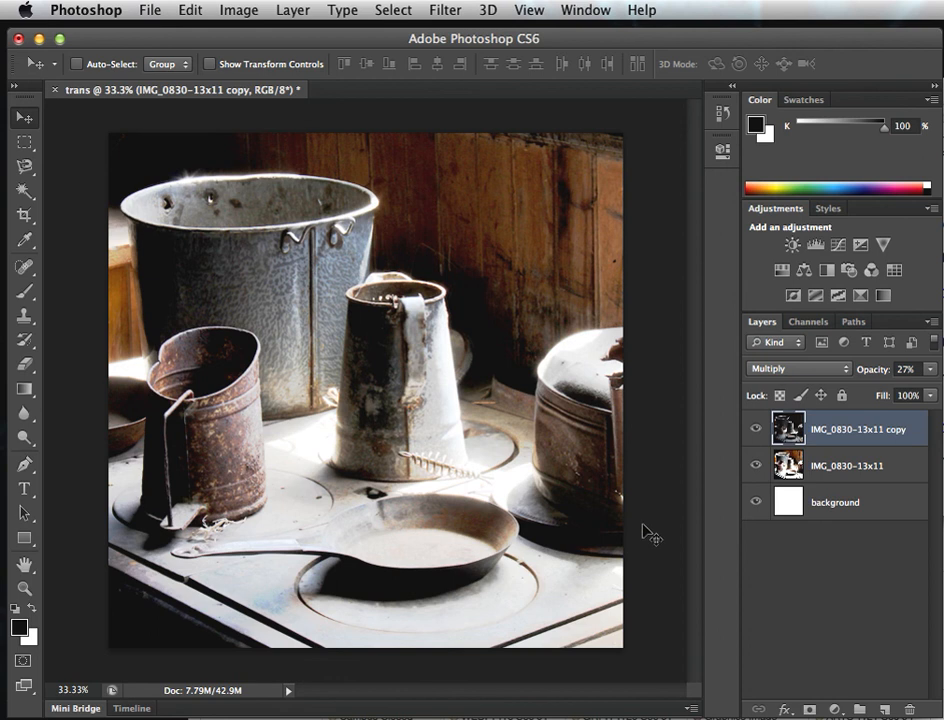
# - Switch between the two photo layers and leave the original IMG_0830-13x11 layer active
pyautogui.click(857, 477)
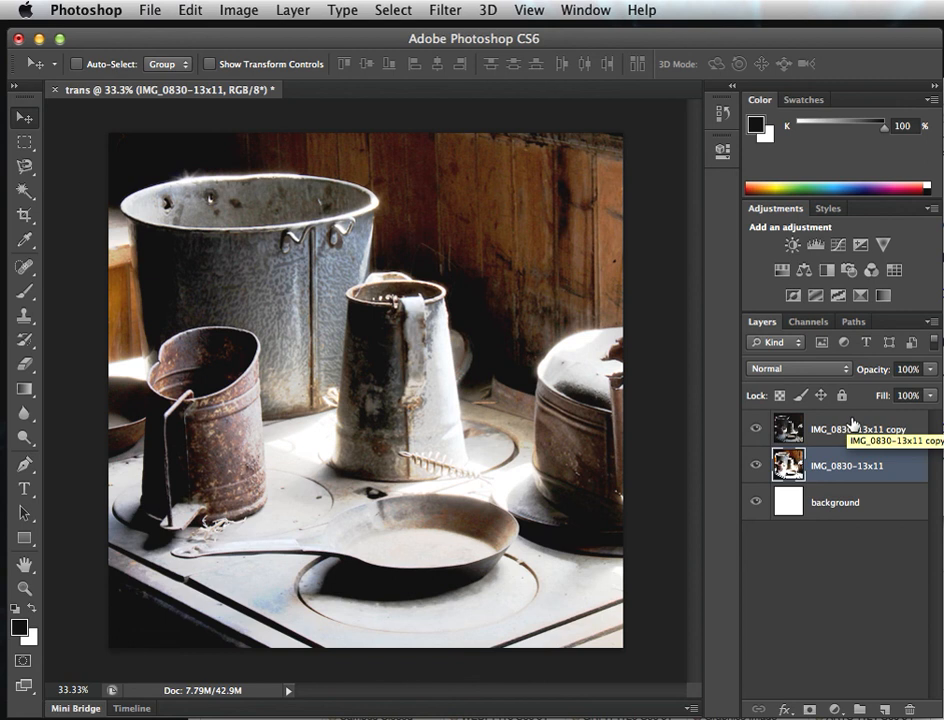
pyautogui.click(895, 421)
pyautogui.click(841, 477)
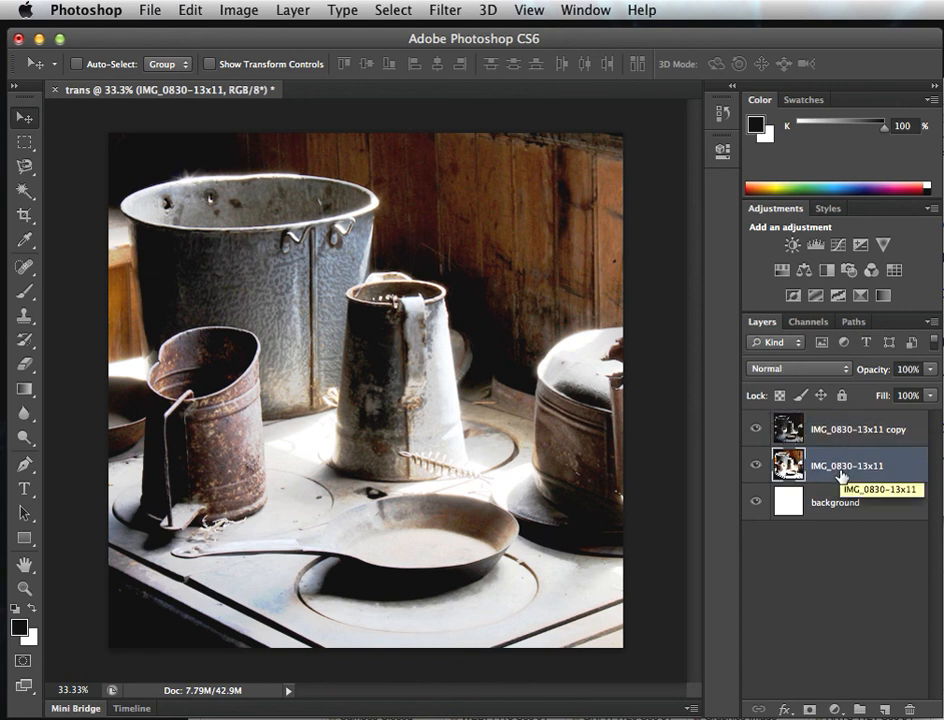